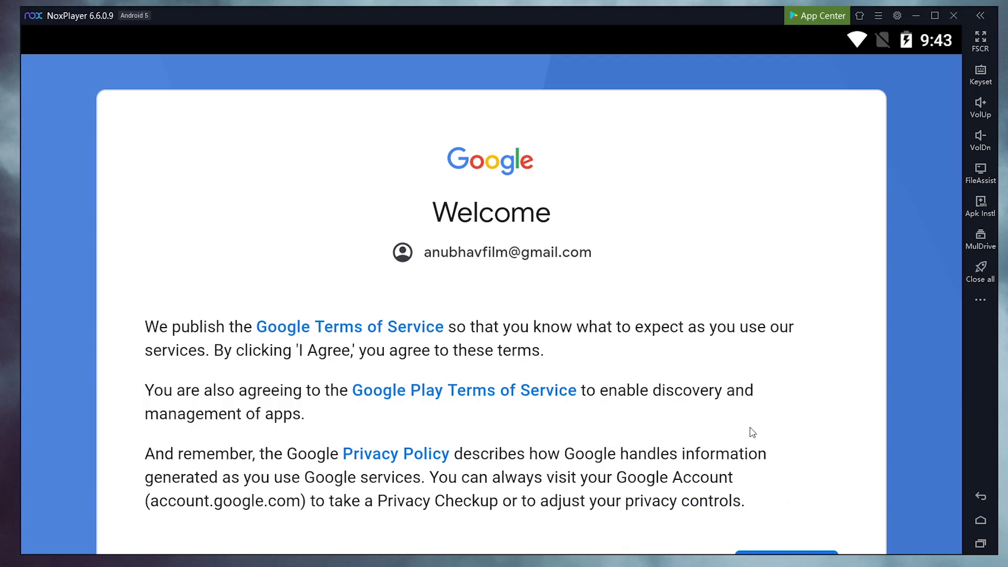
{"action": "scroll", "coordinate": [752, 433], "scroll_direction": "down", "scroll_amount": 3}
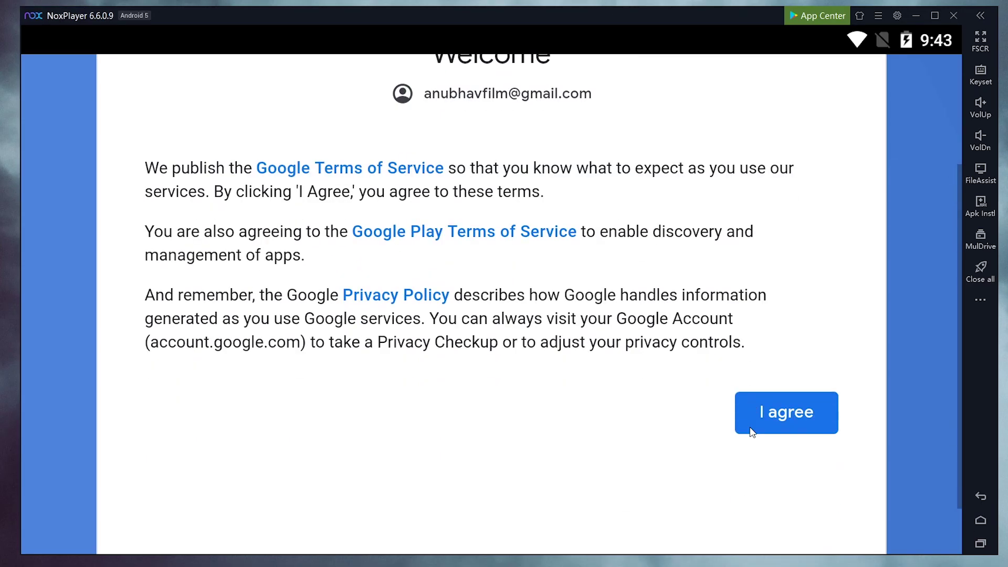
- Accept the Google terms and start a new empty KineMaster project
{"action": "left_click", "coordinate": [790, 386]}
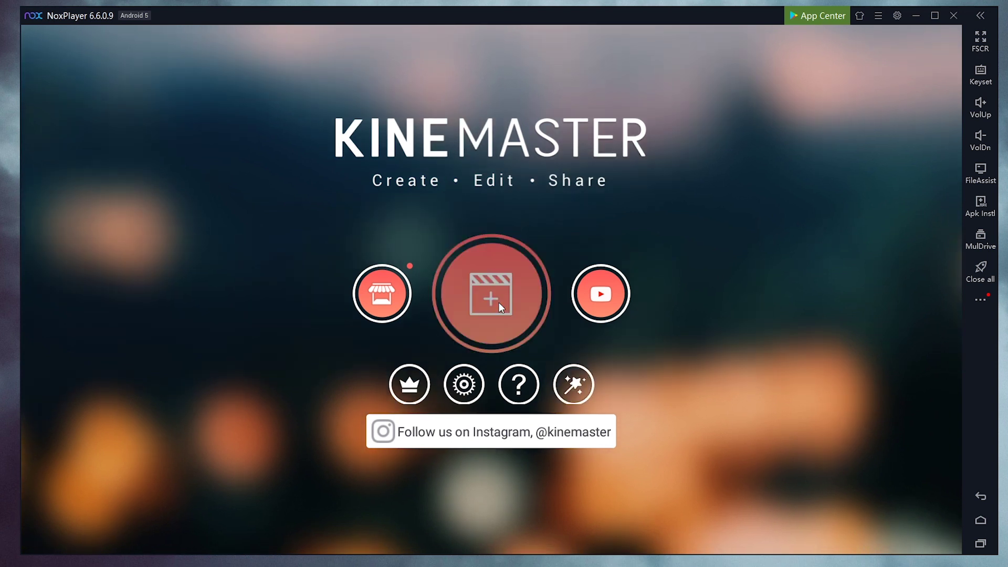
{"action": "left_click", "coordinate": [499, 304]}
- Rotate the project wheel to show the Media, Layer, Audio and Voice options
{"action": "left_click", "coordinate": [841, 208]}
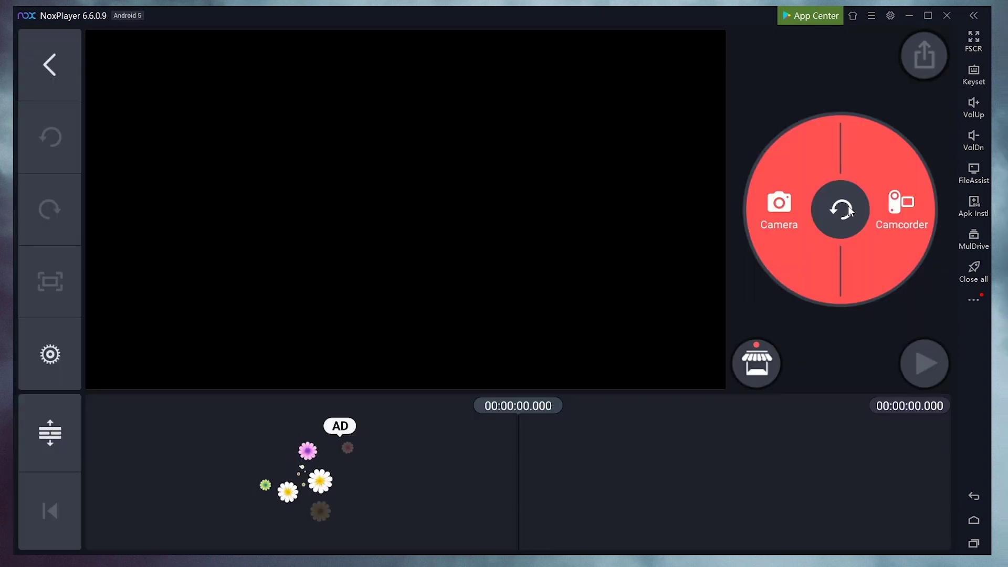